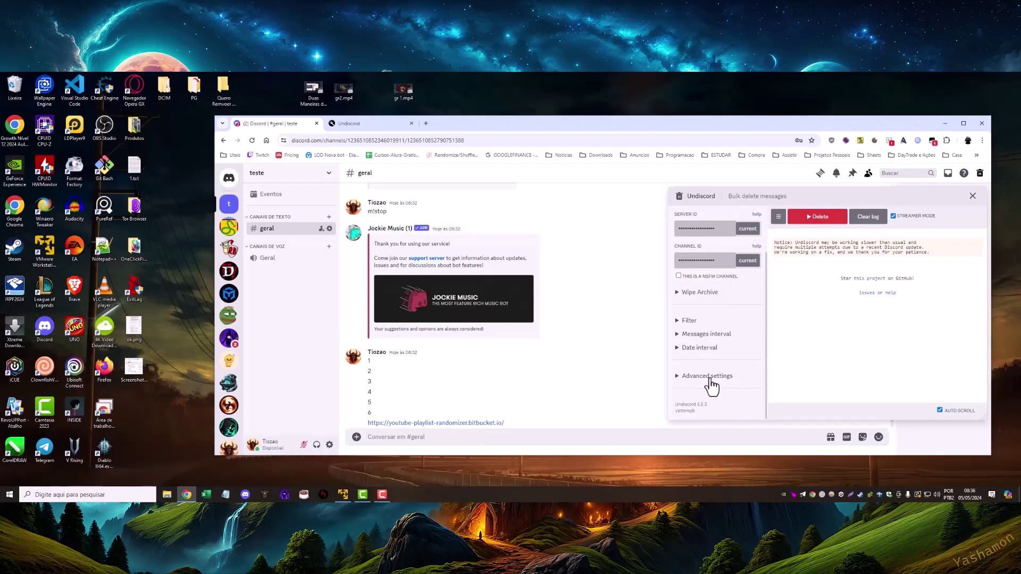
Step: In Undiscord's advanced settings, set the search delay to 100 ms and delete delay to 3950 ms, and fill in the authorization token
left_click(716, 381)
scroll(718, 369, "down", 2)
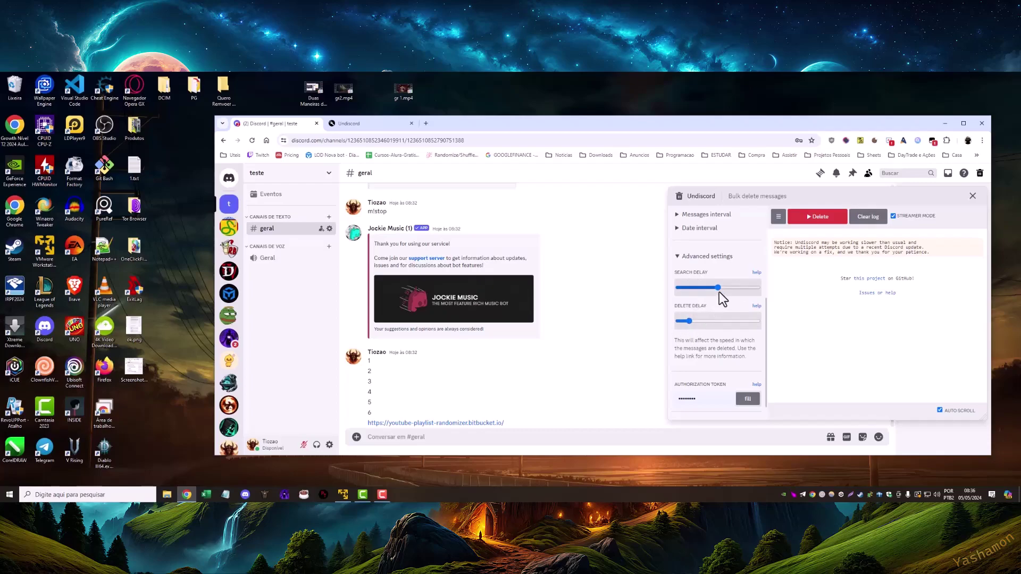
left_click_drag(719, 289, 700, 322)
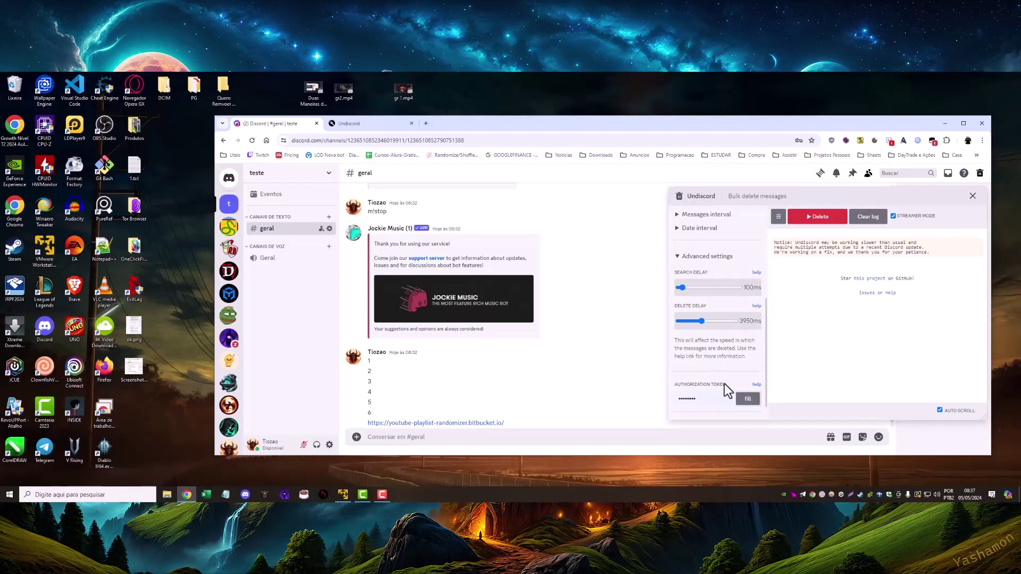
left_click(749, 401)
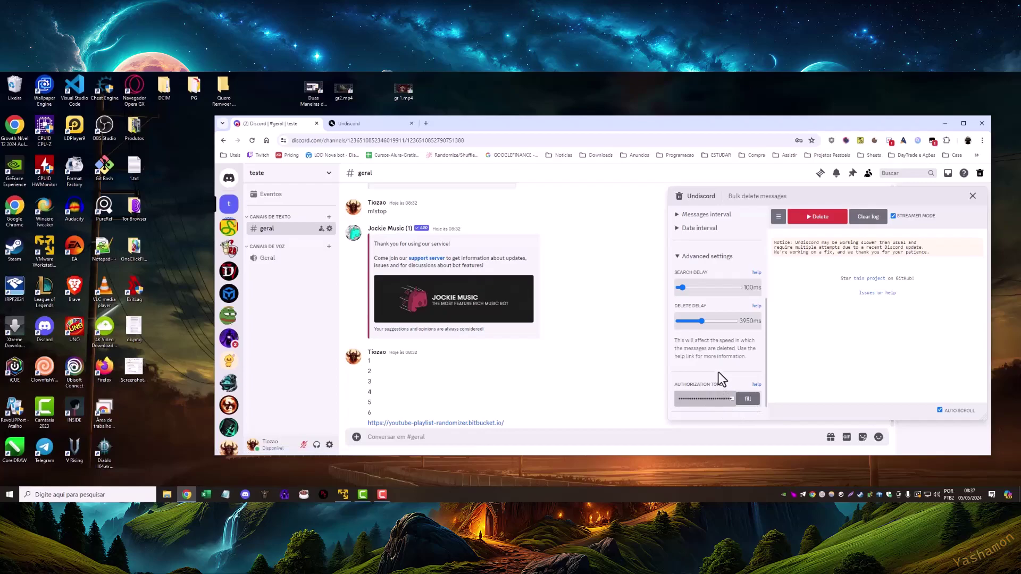
Step: Examine the message filter options and the author, server and channel ID settings in Undiscord
scroll(719, 372, "up", 3)
scroll(712, 365, "up", 1)
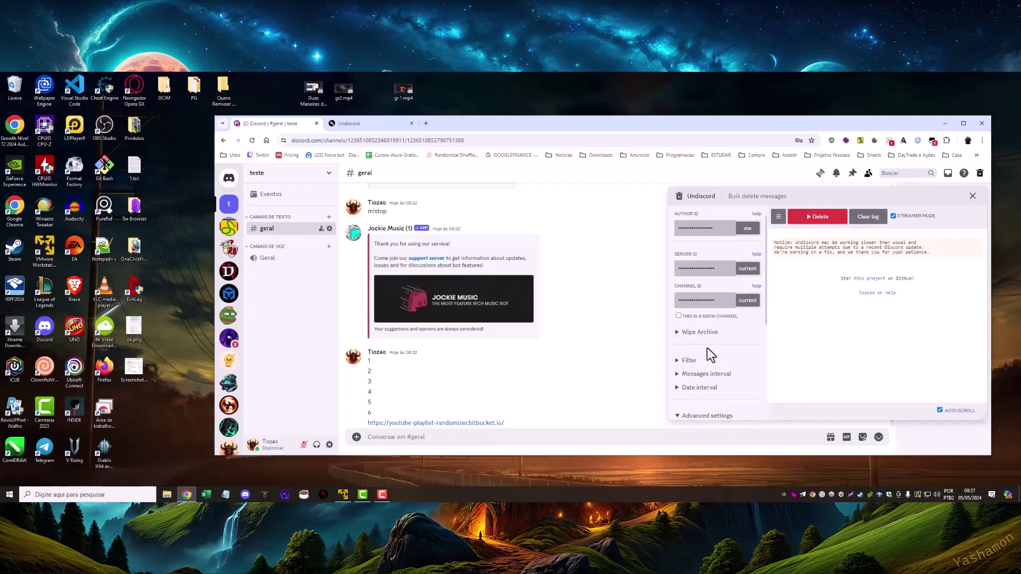
left_click(691, 361)
scroll(703, 379, "down", 2)
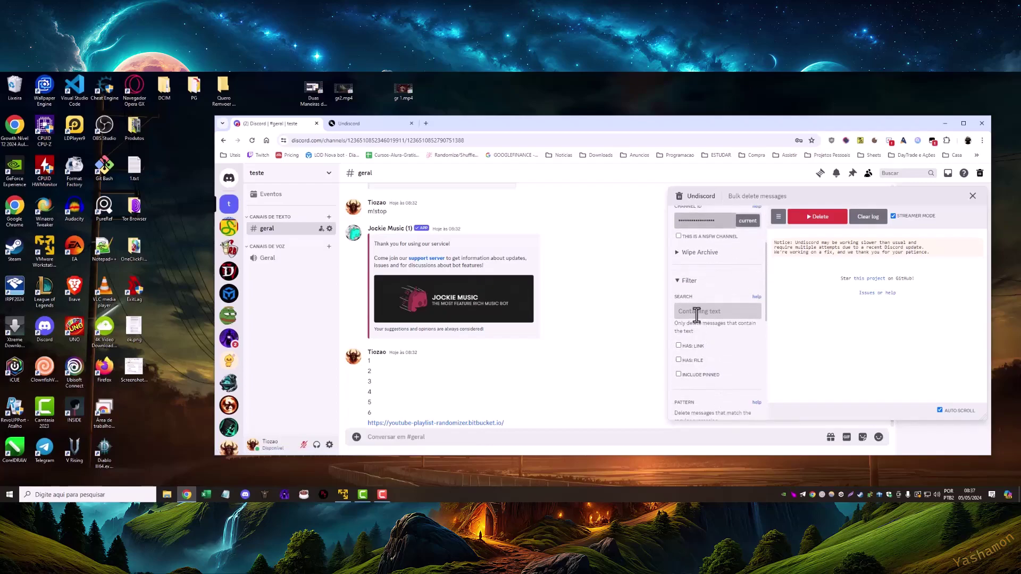
scroll(479, 297, "up", 2)
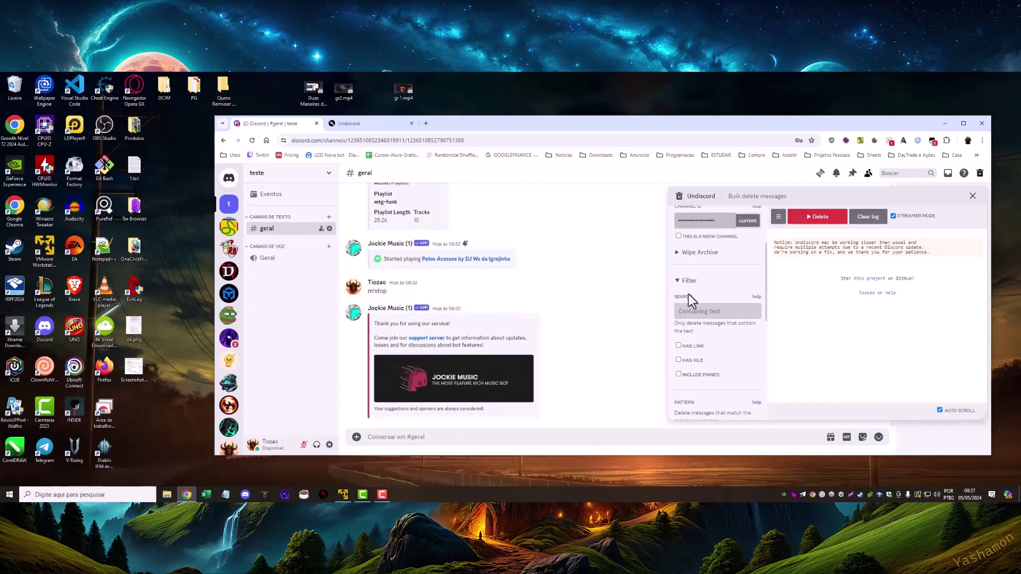
scroll(688, 294, "up", 2)
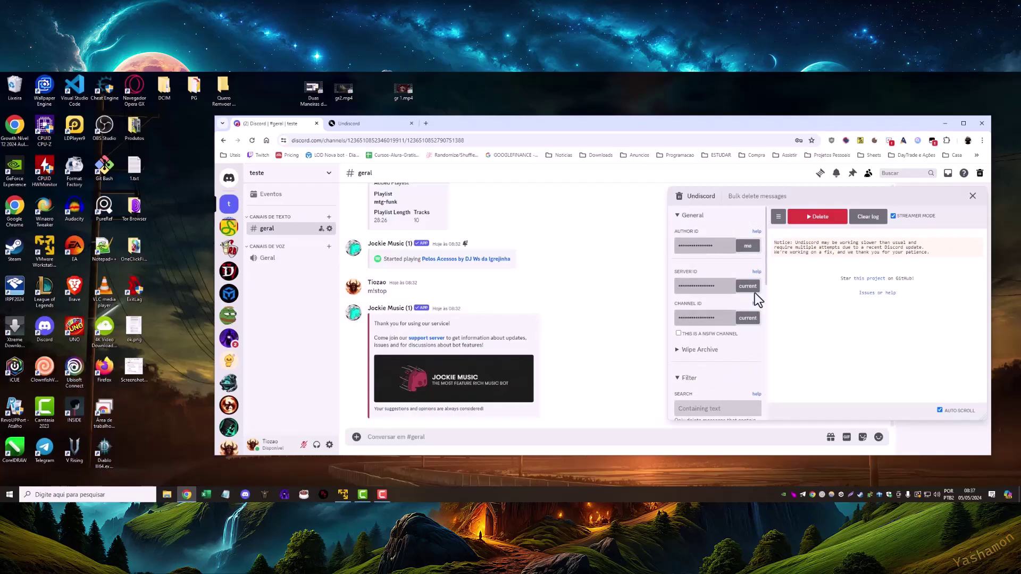
scroll(700, 358, "down", 1)
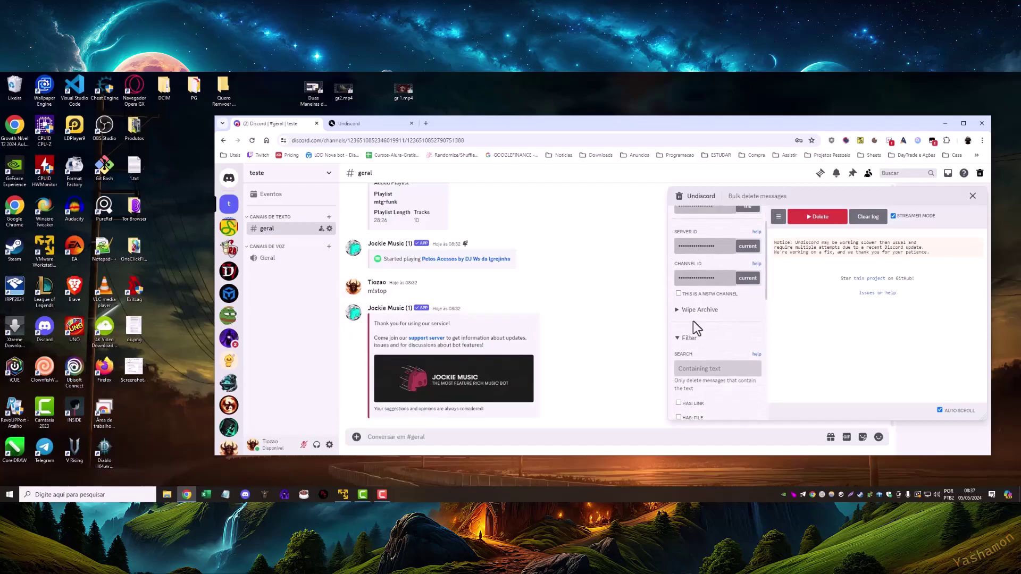
left_click(686, 338)
scroll(730, 324, "up", 2)
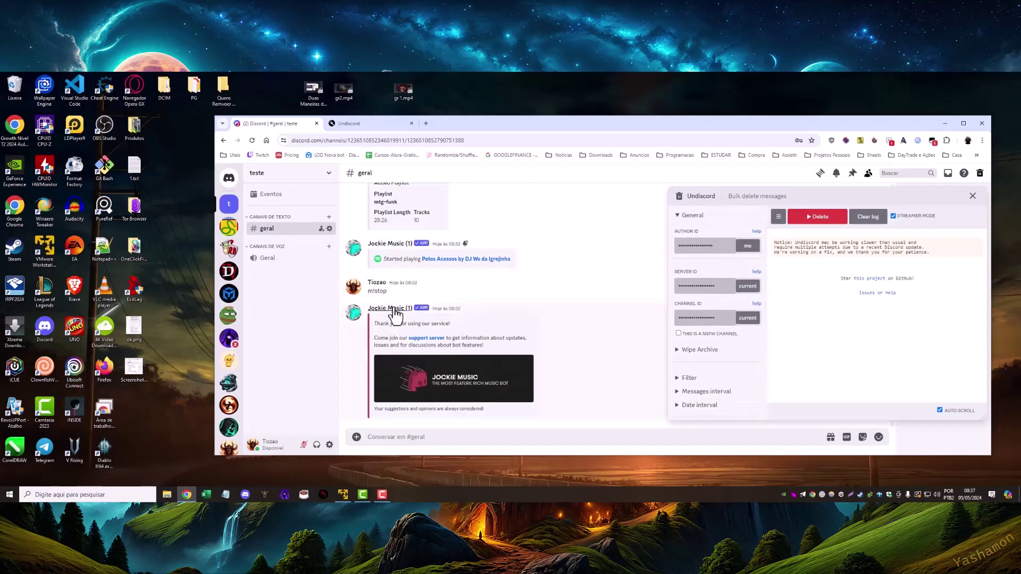
Step: Bulk-delete the Jockie Music bot's messages in the #geral channel, confirm the deletion and check the channel history
scroll(420, 330, "down", 3)
scroll(431, 289, "up", 1)
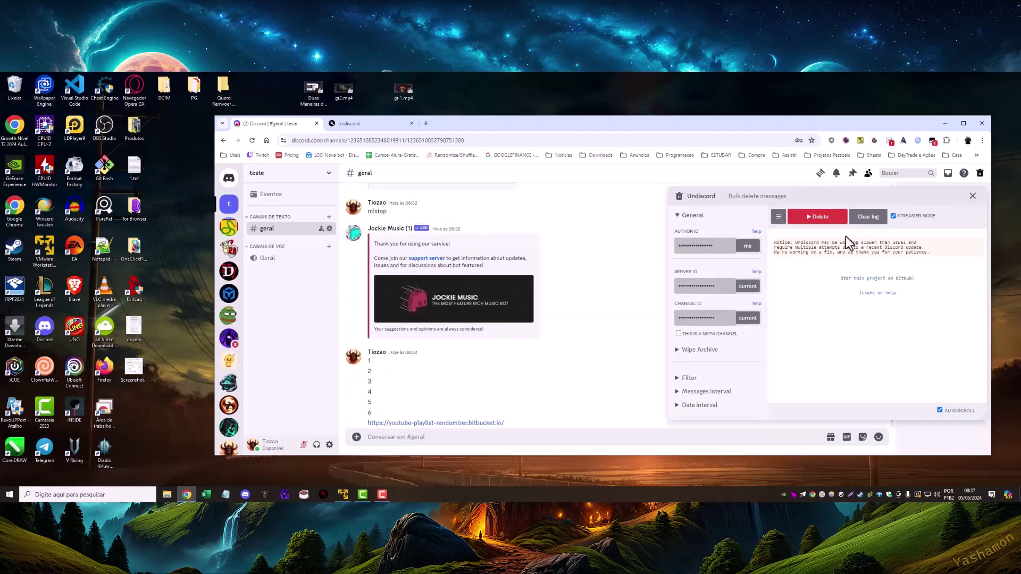
left_click(822, 228)
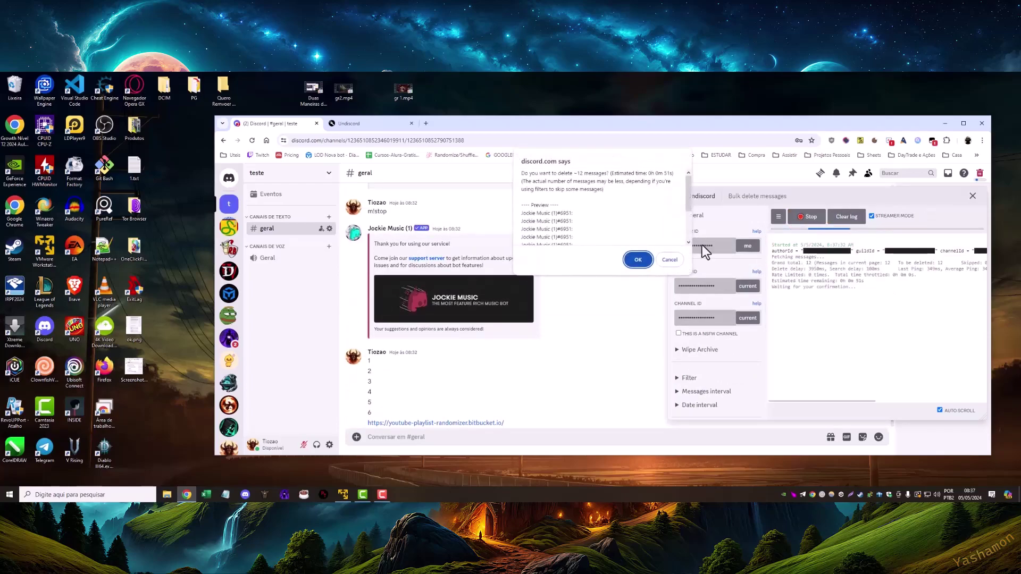
left_click(638, 259)
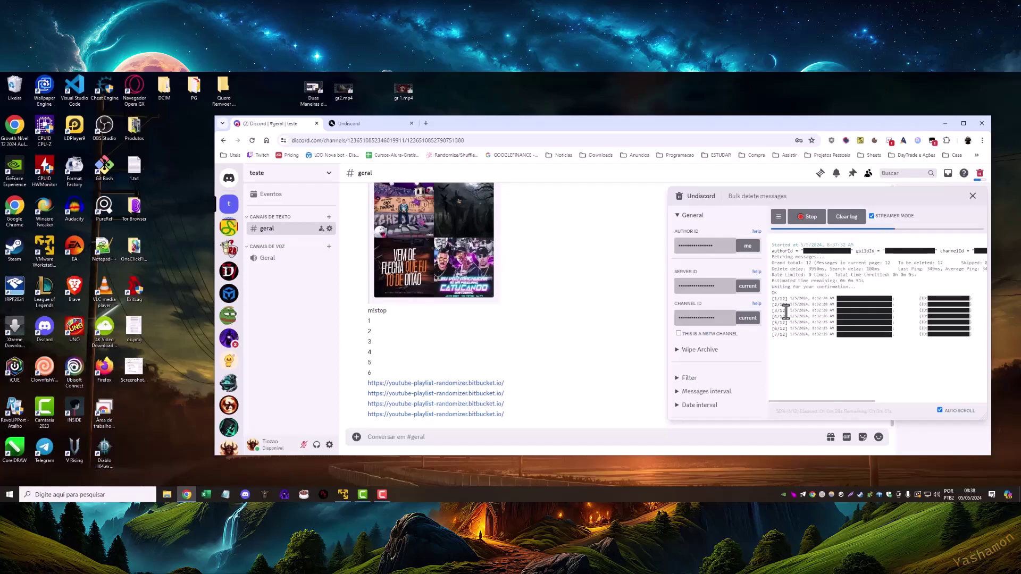
scroll(563, 318, "up", 5)
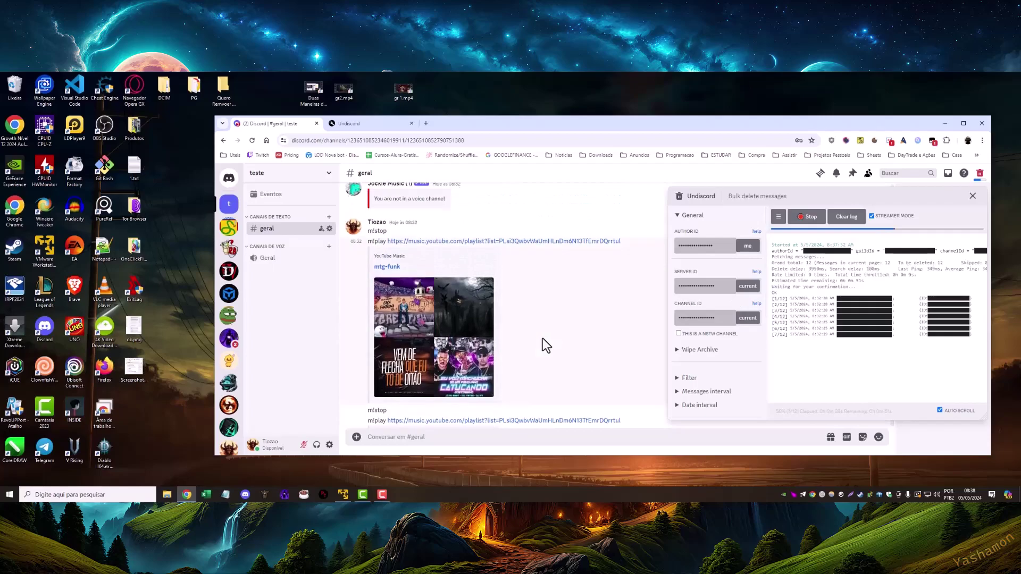
scroll(542, 338, "up", 5)
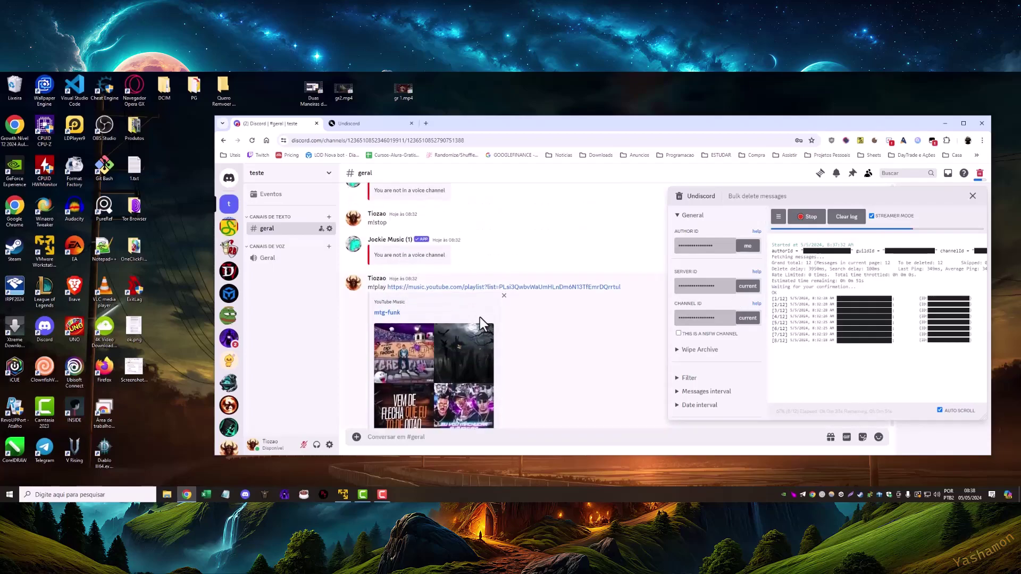
scroll(468, 314, "up", 1)
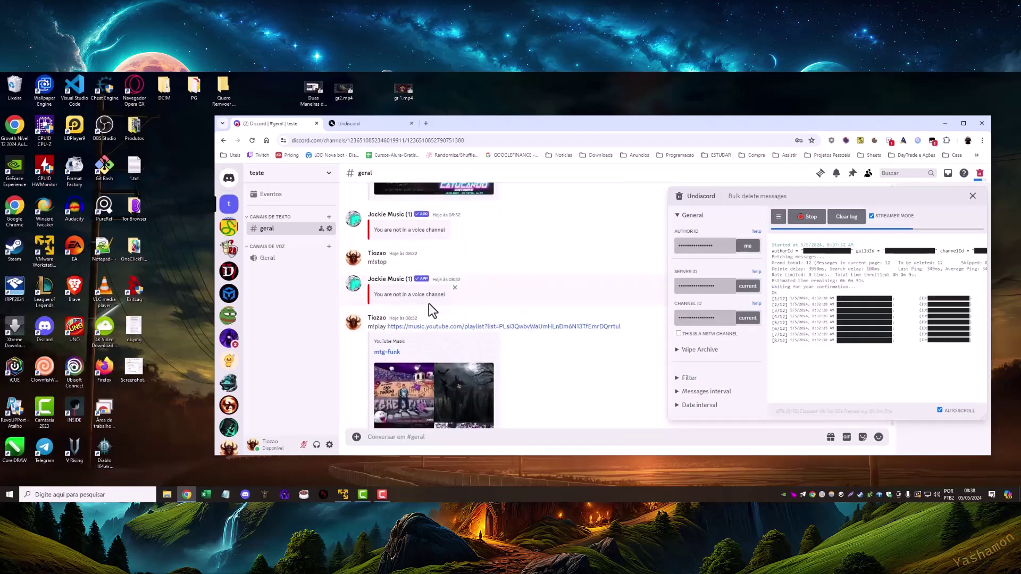
scroll(425, 304, "up", 2)
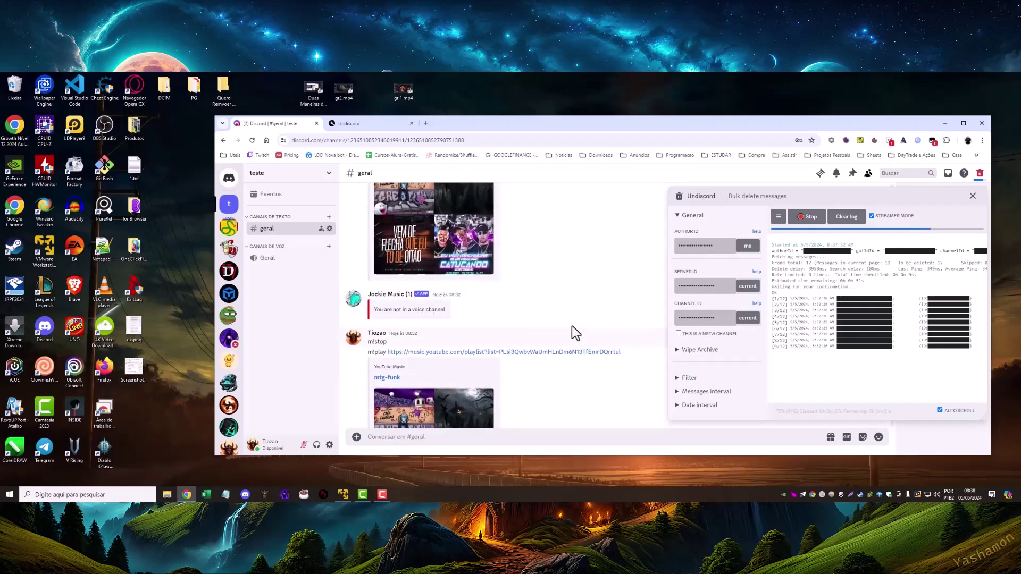
scroll(523, 321, "up", 2)
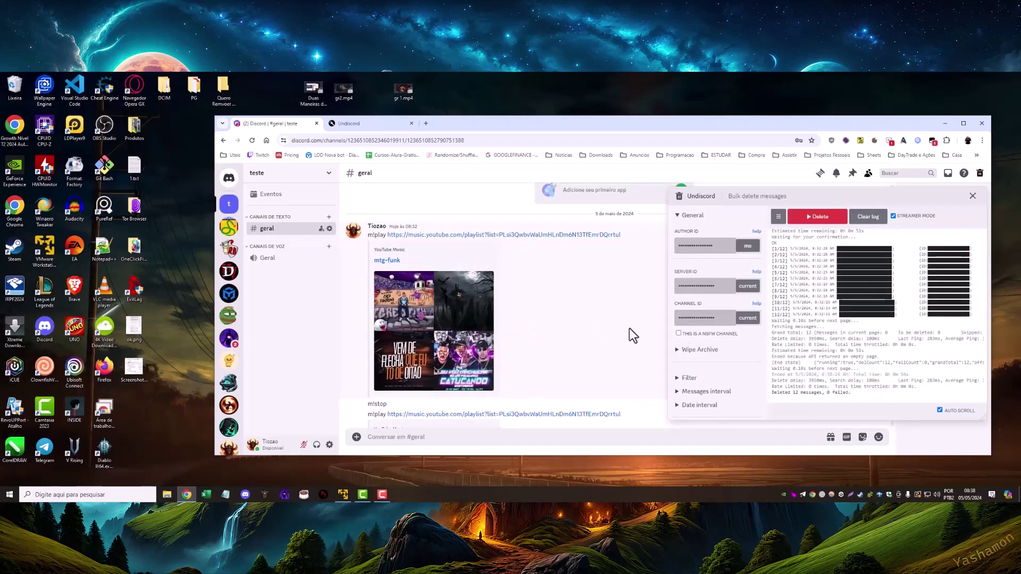
Step: Restrict the filter to messages that have a link and clear the author ID so that any author matches
left_click(683, 377)
scroll(686, 348, "down", 2)
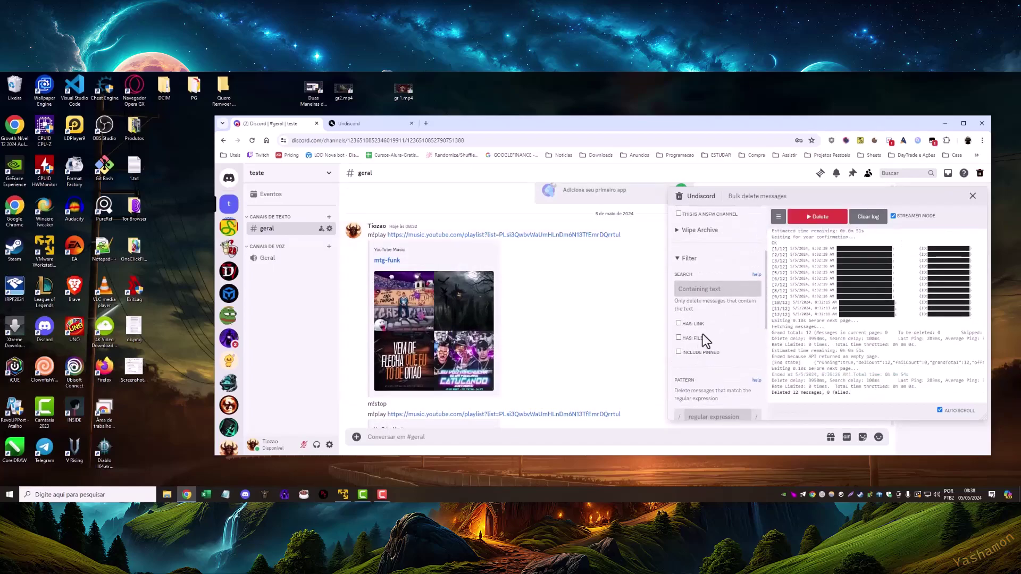
left_click(678, 322)
scroll(707, 319, "up", 2)
left_click_drag(712, 242, 643, 244)
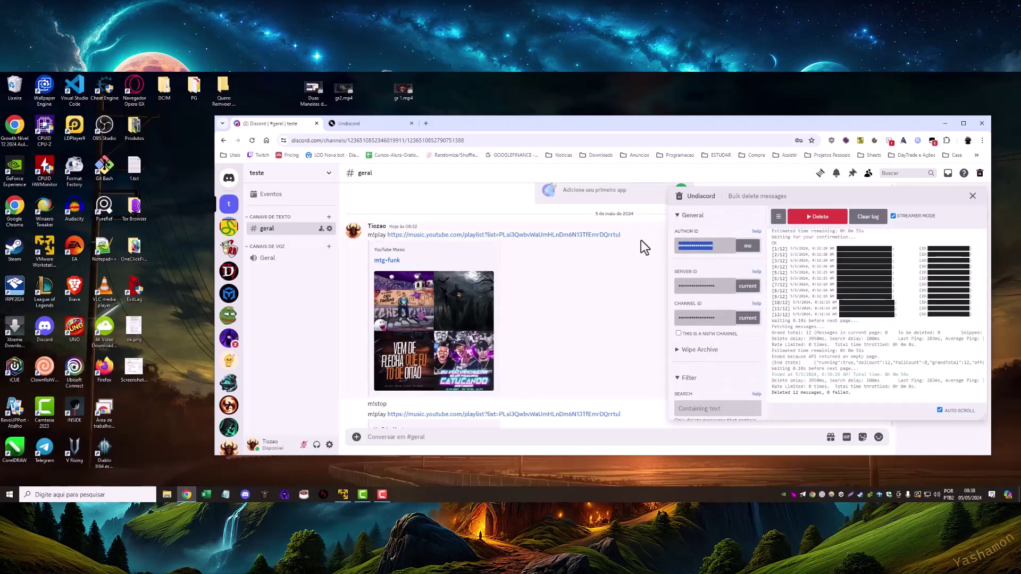
key("BackSpace")
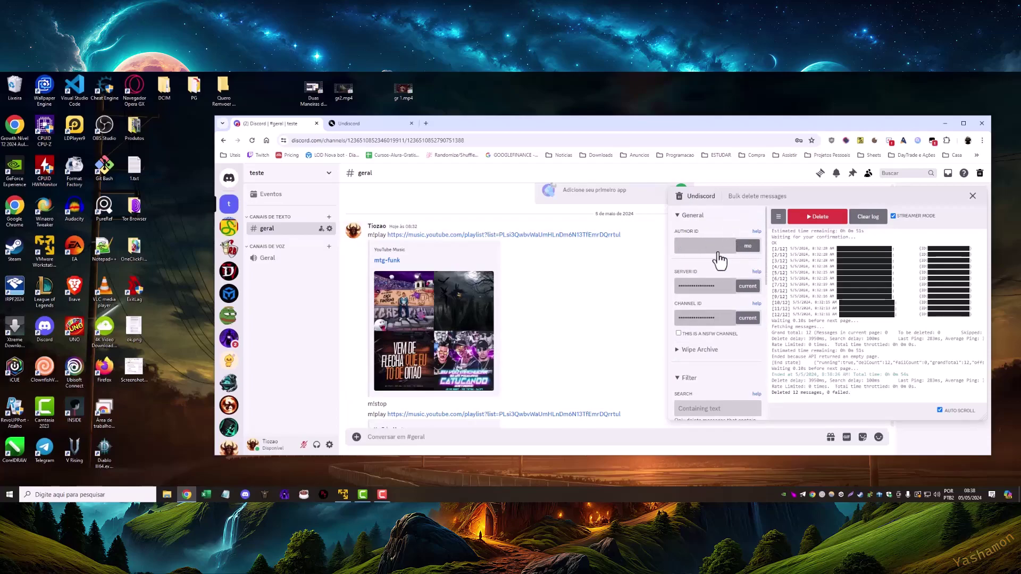
Step: Bulk-delete the messages with links from the #geral channel, confirm the deletion and follow it in the chat
scroll(510, 327, "down", 5)
scroll(509, 327, "down", 3)
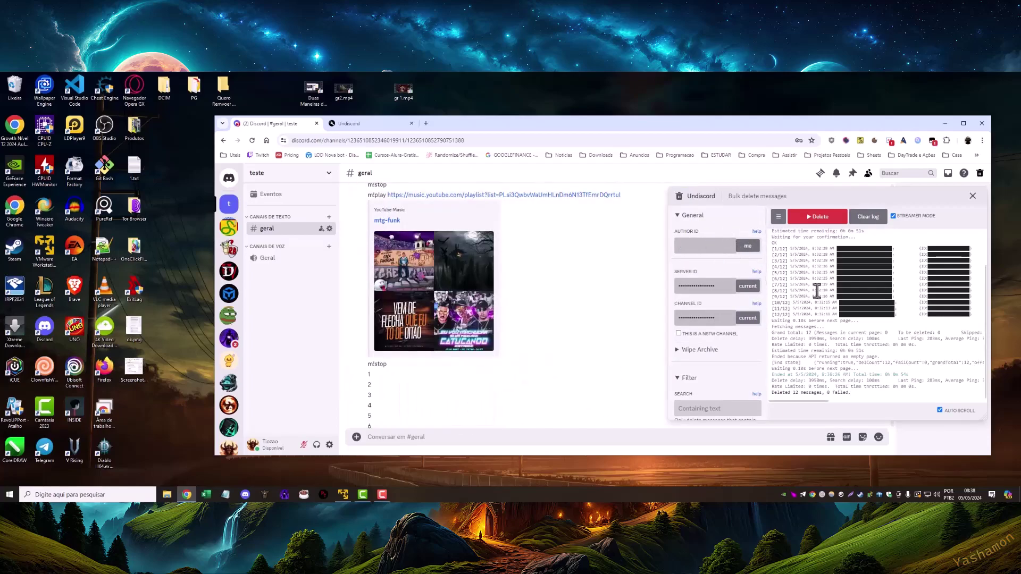
scroll(723, 276, "down", 2)
left_click(827, 224)
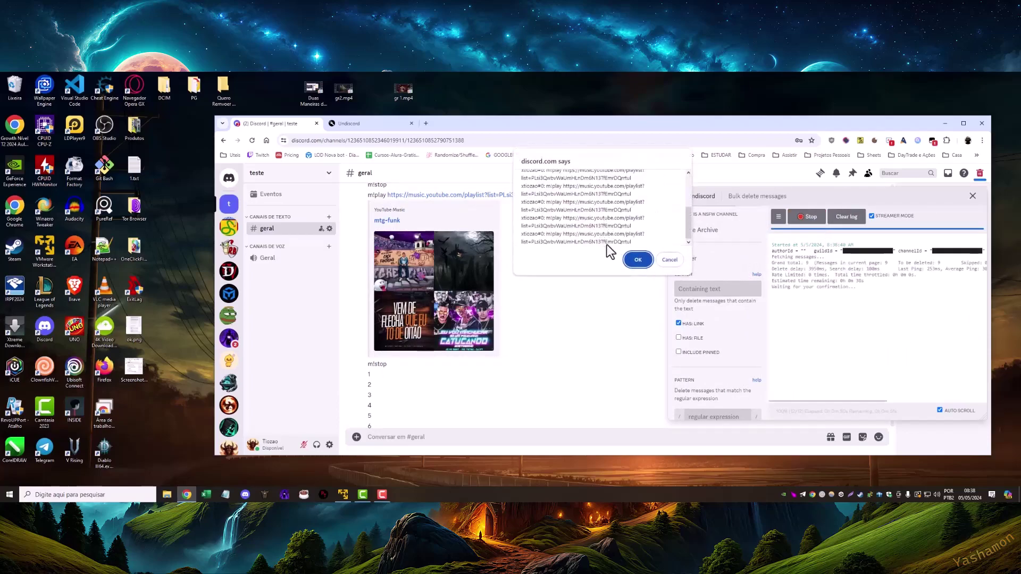
left_click(637, 260)
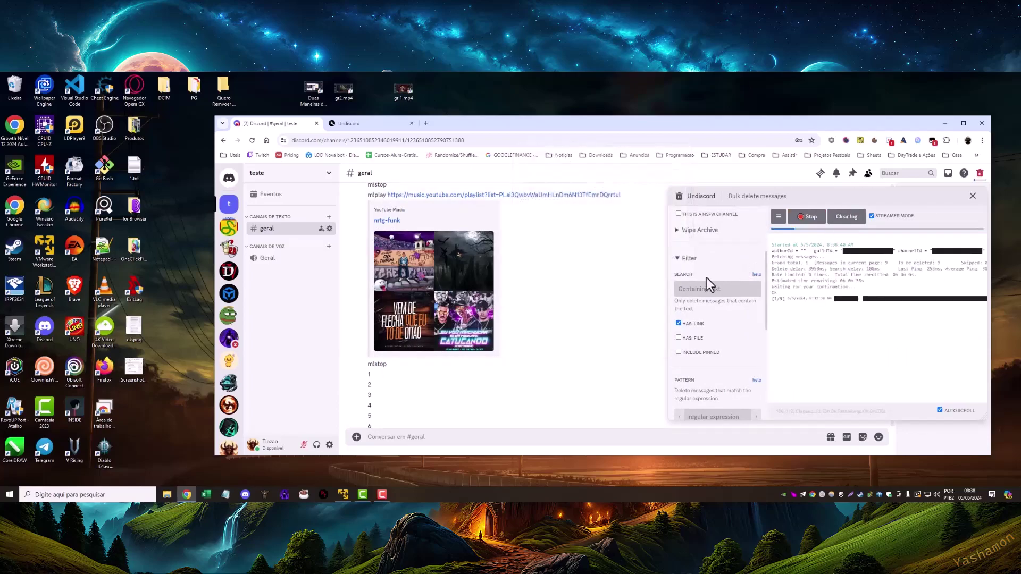
scroll(501, 337, "down", 2)
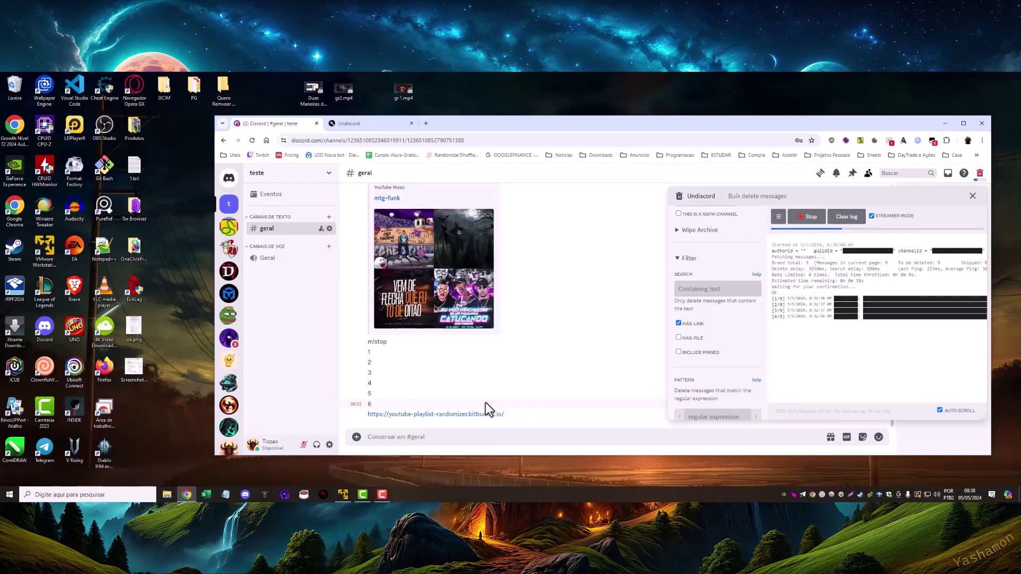
scroll(486, 408, "up", 2)
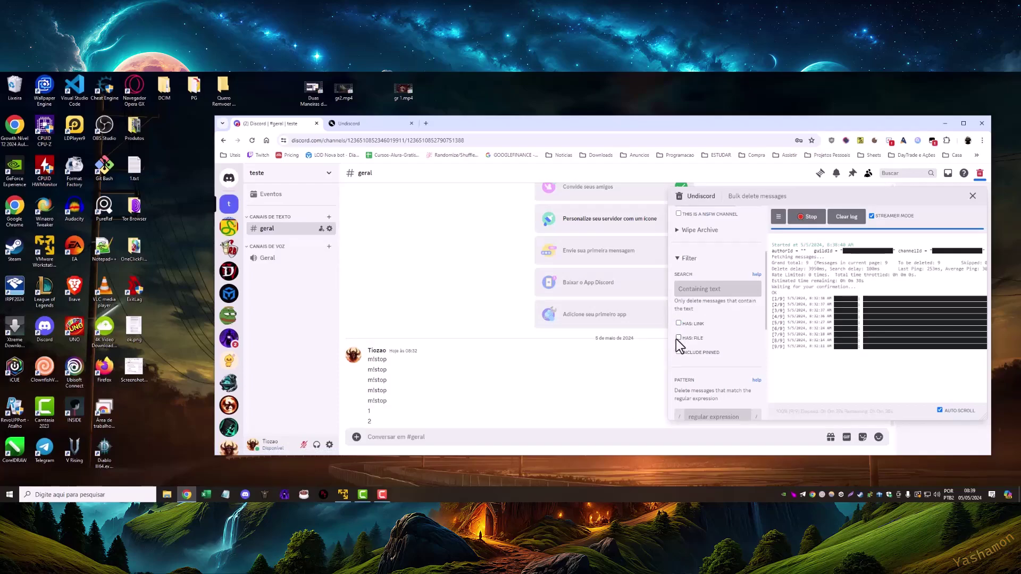
Step: Enter a search text matching the m!stop messages, bulk-delete them and confirm the deletion
scroll(678, 339, "up", 3)
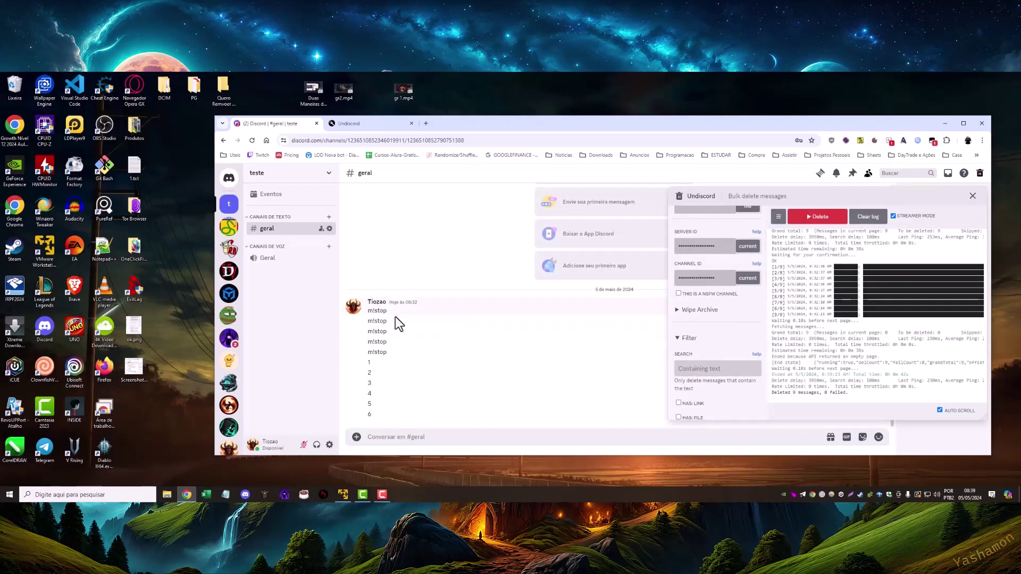
left_click(689, 363)
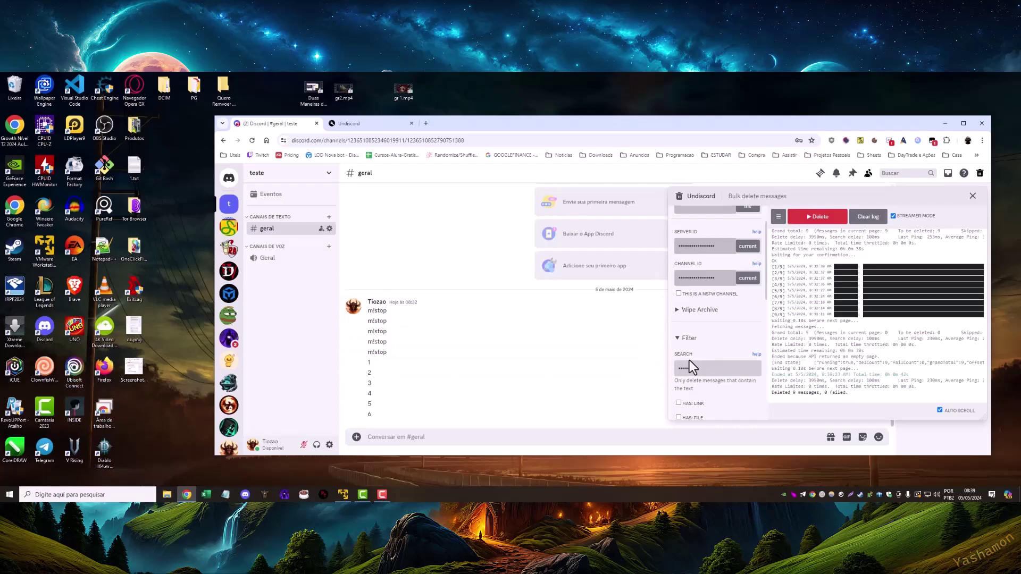
left_click(845, 226)
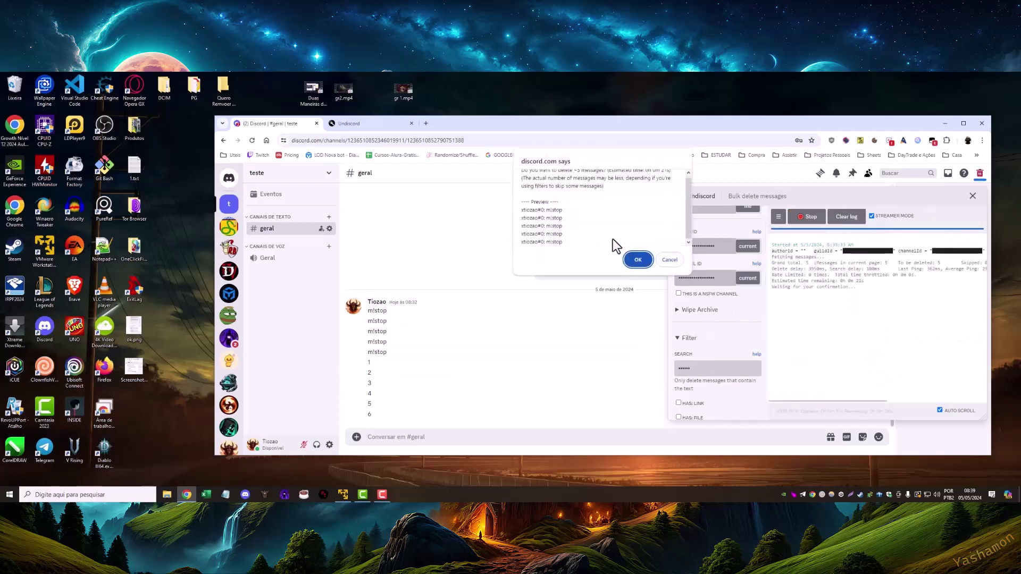
left_click(638, 259)
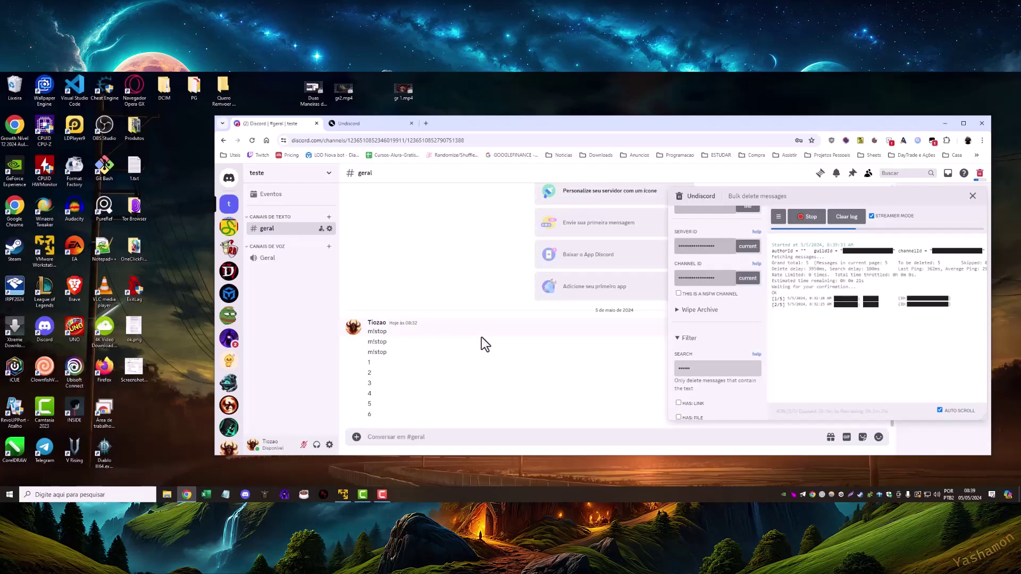
scroll(695, 245, "up", 2)
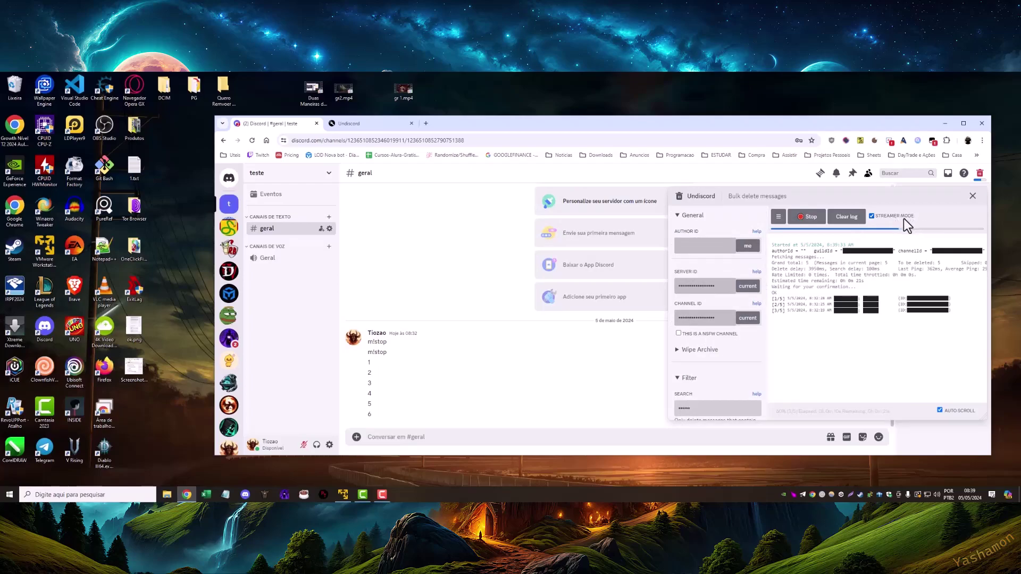
scroll(691, 345, "down", 3)
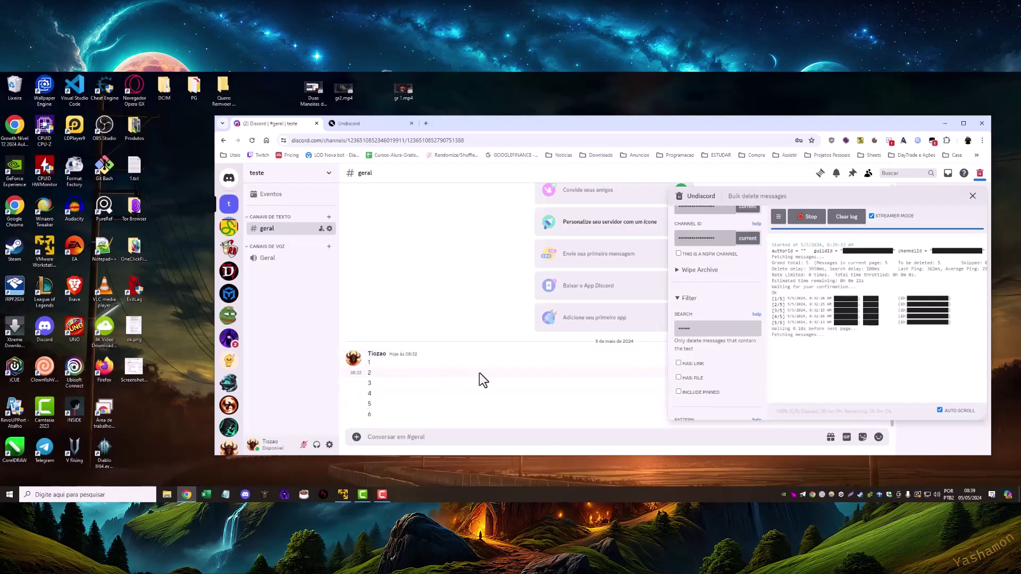
Step: Clear the search text filter, then bulk-delete the remaining numbered messages in the #geral channel and confirm
key("BackSpace")
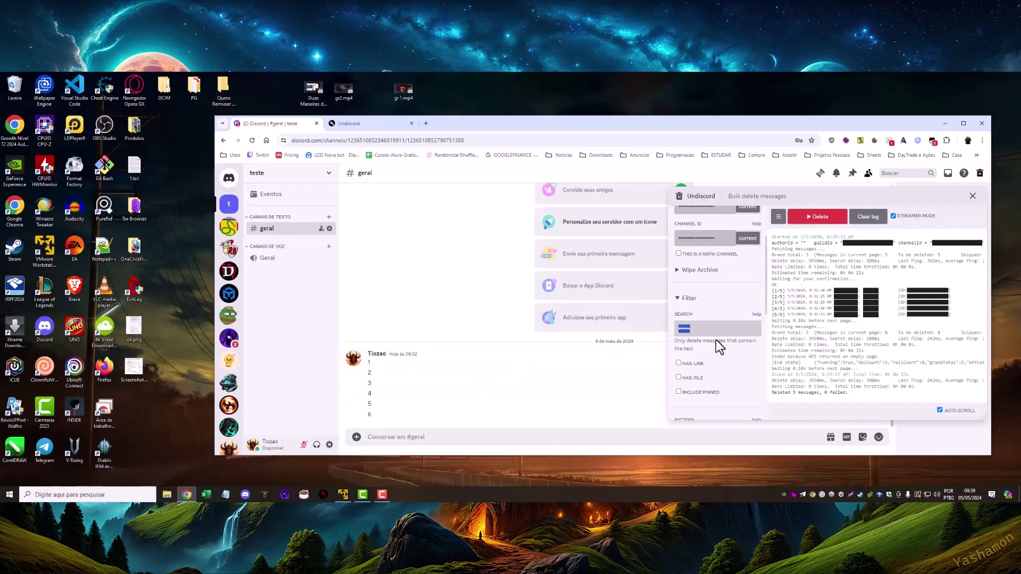
scroll(700, 344, "down", 2)
scroll(699, 343, "up", 4)
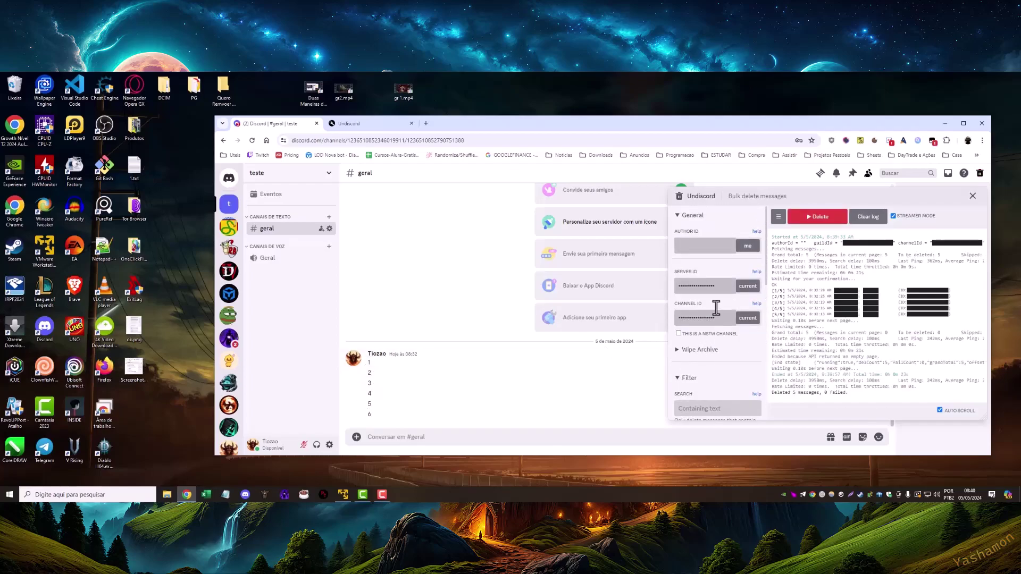
scroll(702, 330, "down", 6)
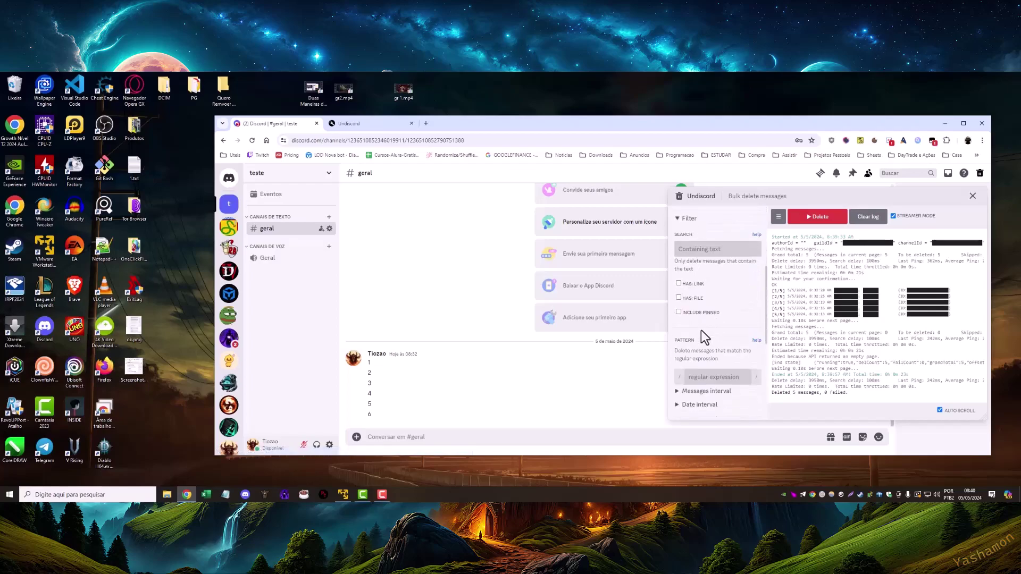
left_click(825, 226)
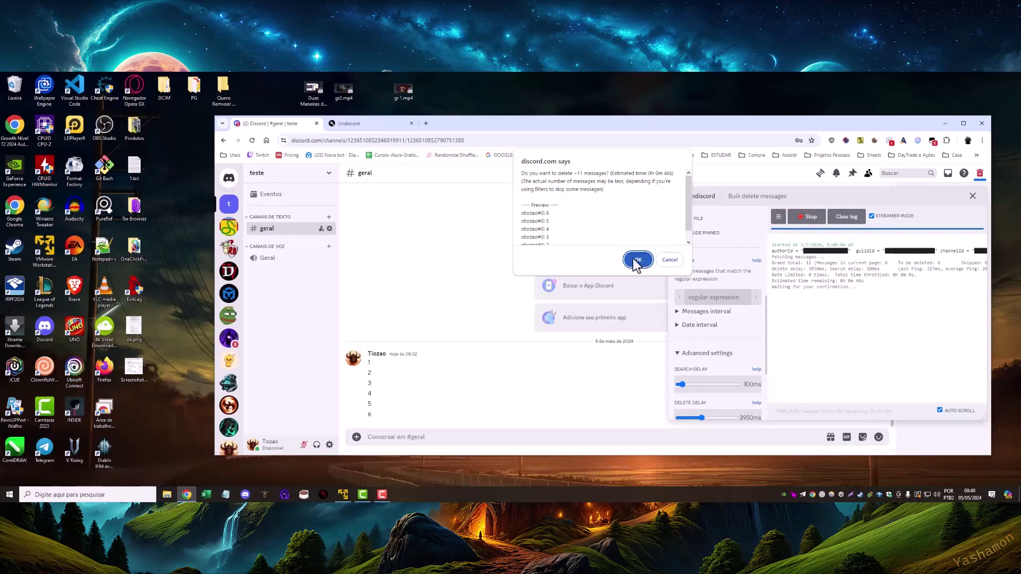
left_click(637, 261)
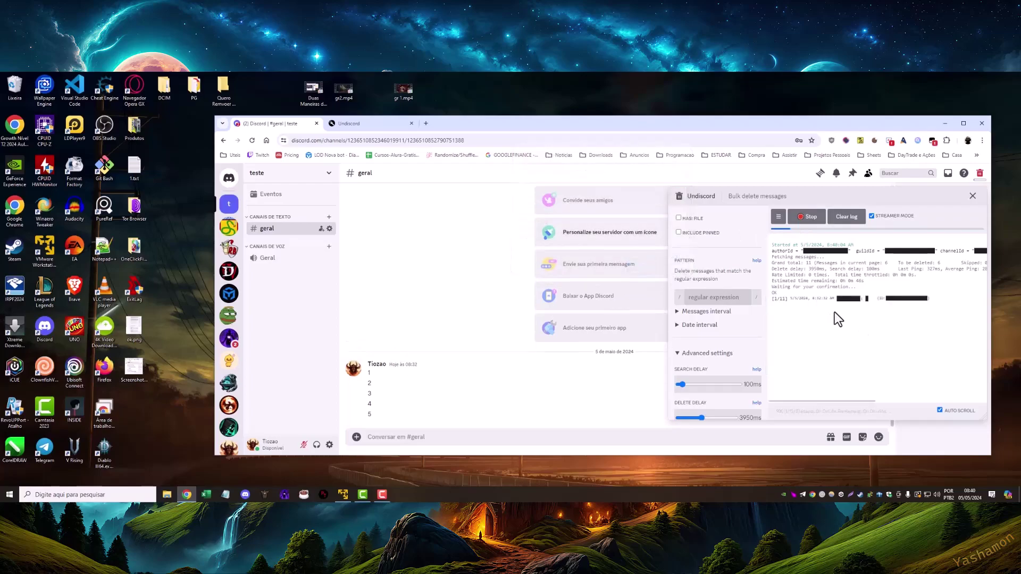